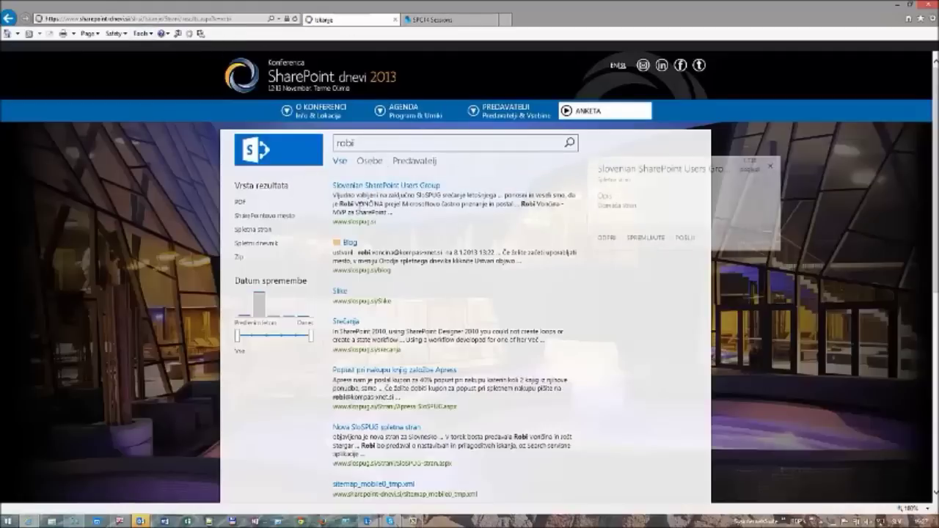
Switch to ASG-Remote Desktop and examine the content types and columns in the agenda library settings.
left_click(141, 521)
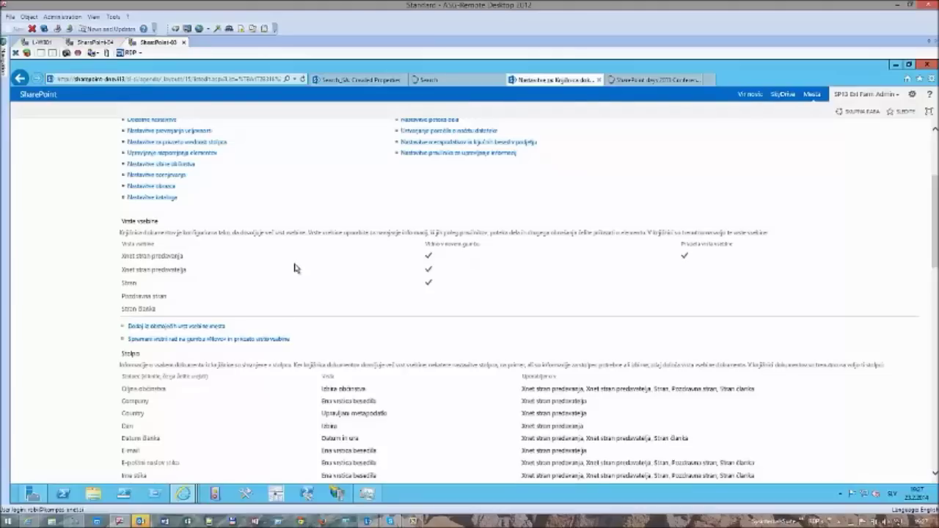
scroll(294, 268, "down", 3)
scroll(294, 268, "up", 2)
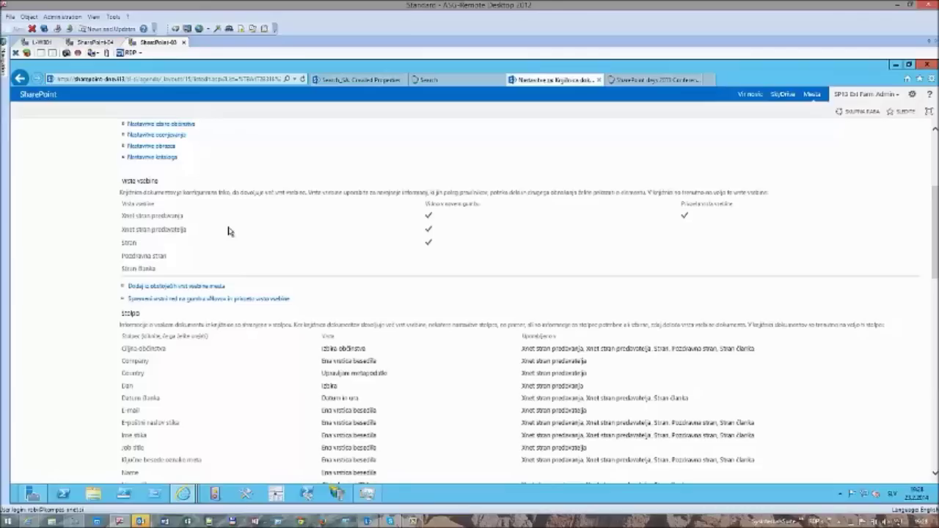
scroll(228, 231, "down", 4)
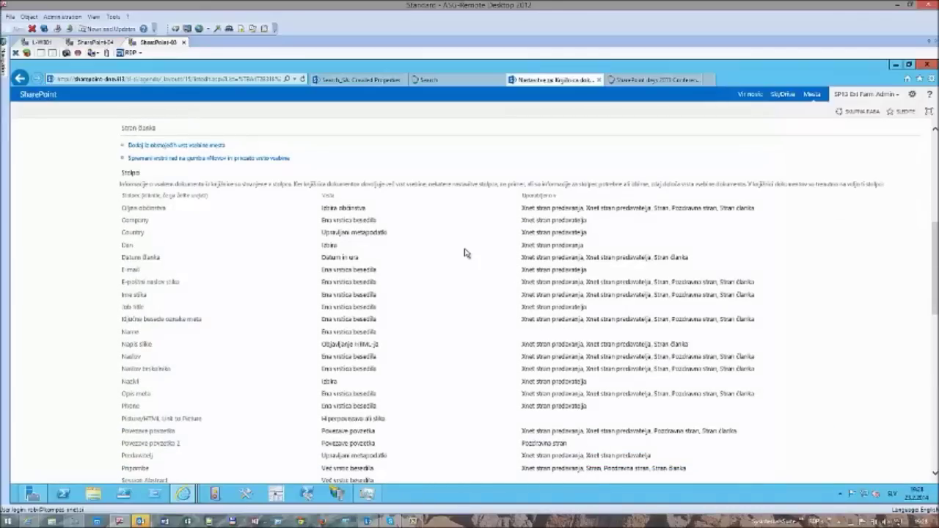
scroll(455, 283, "down", 2)
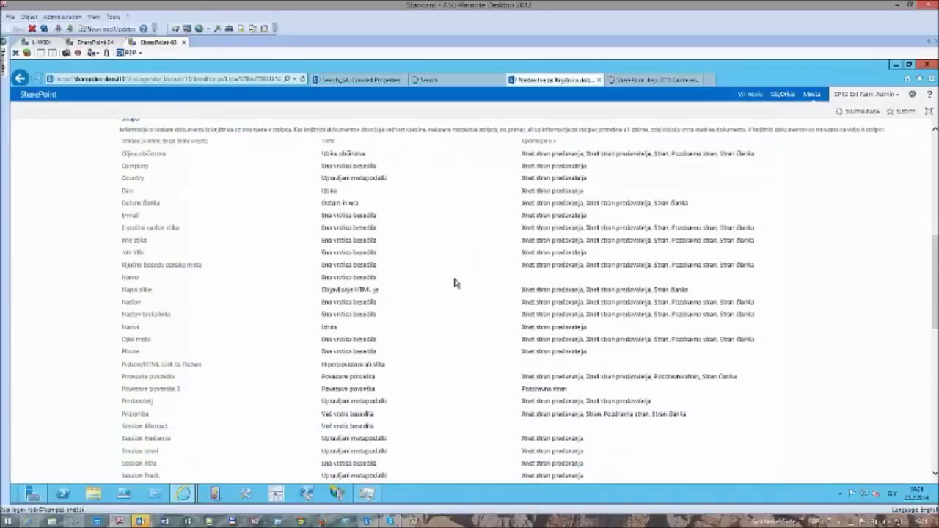
scroll(285, 285, "down", 1)
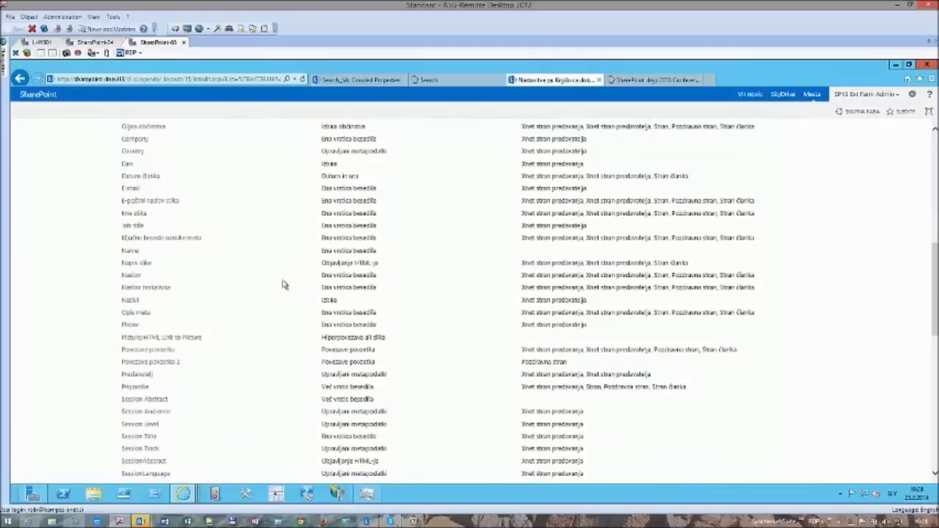
scroll(285, 285, "down", 1)
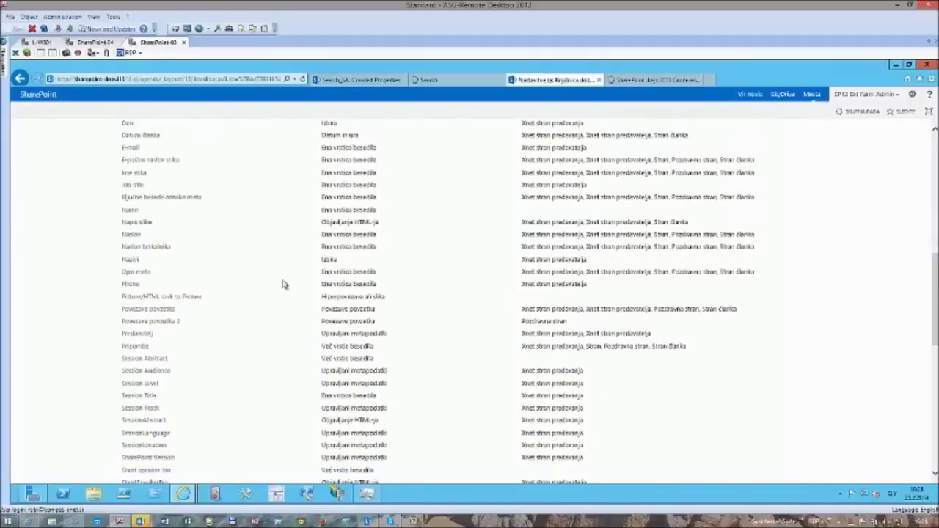
scroll(285, 285, "down", 1)
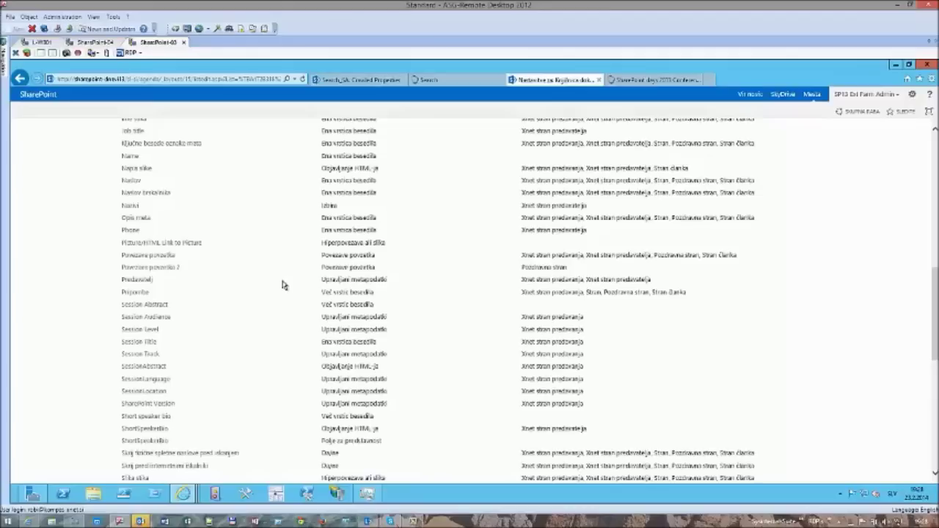
scroll(284, 285, "down", 1)
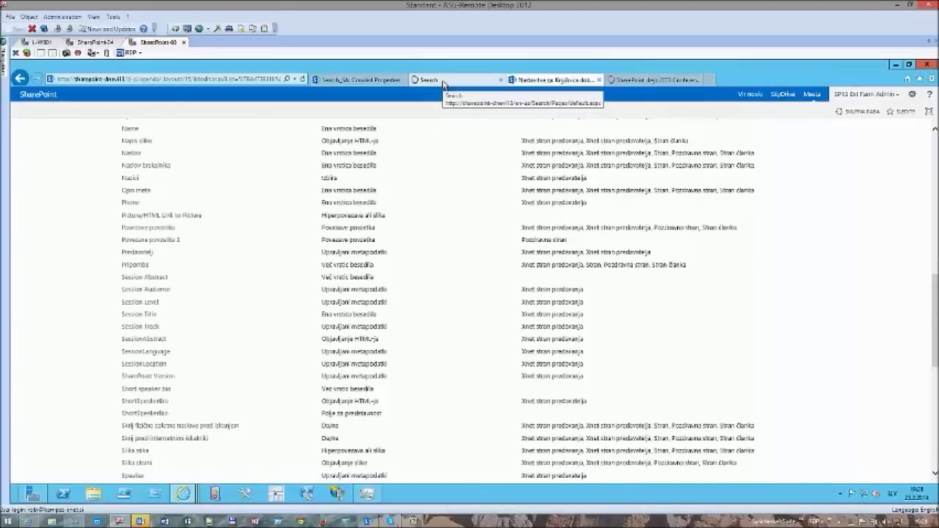
Filter the crawled properties in the Search_SA service application by "level".
left_click(350, 83)
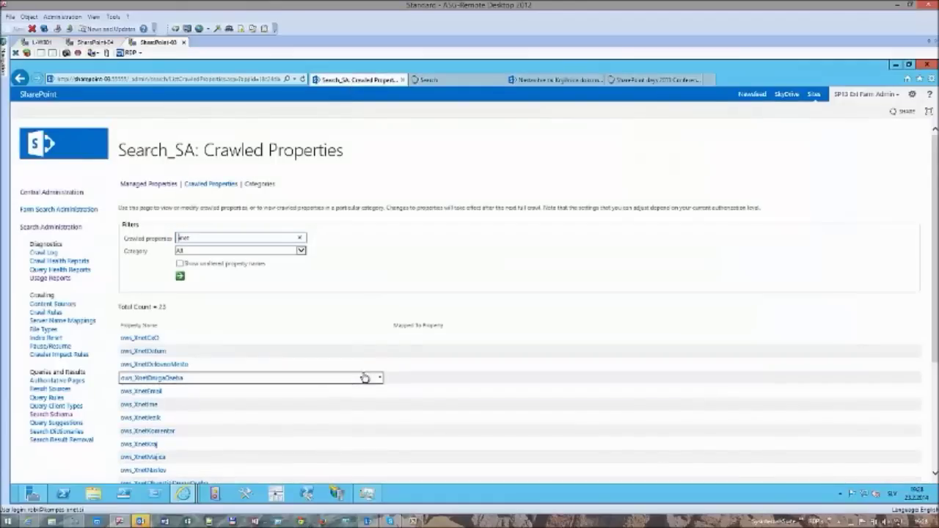
left_click(210, 184)
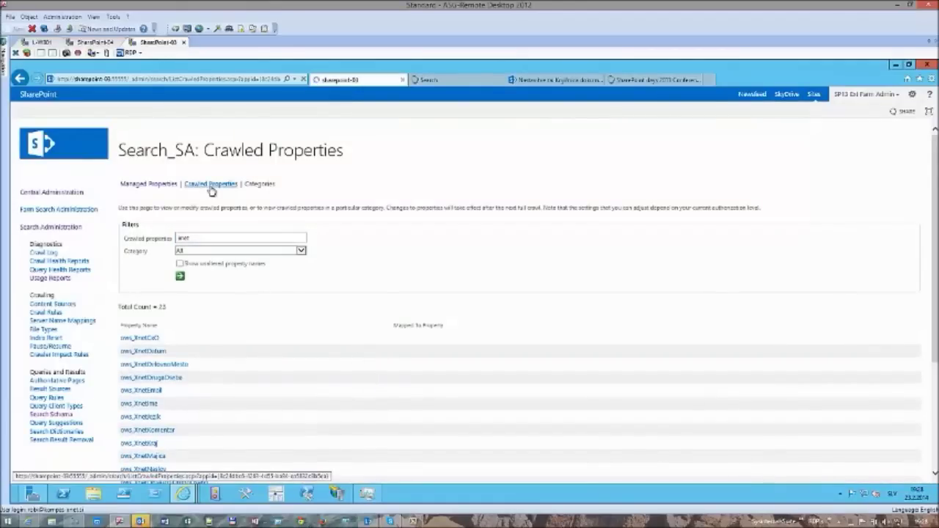
left_click(192, 238)
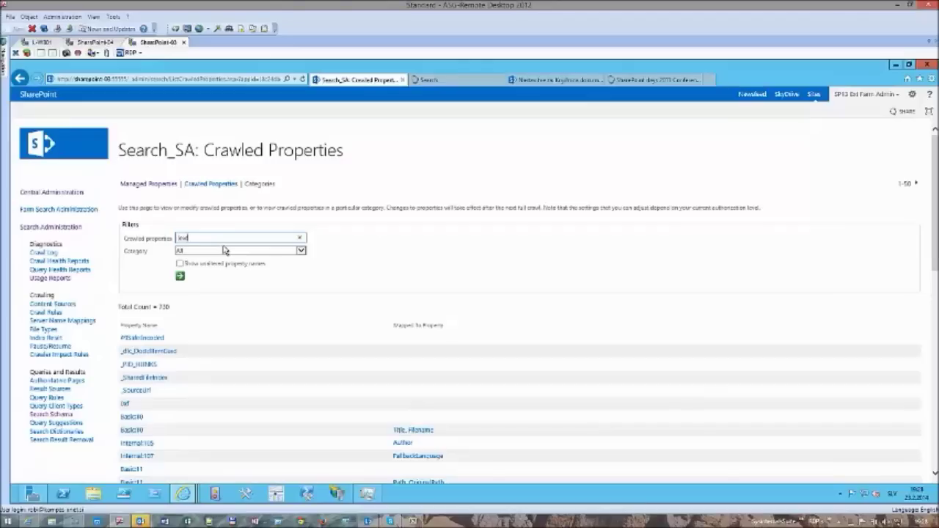
key("Return")
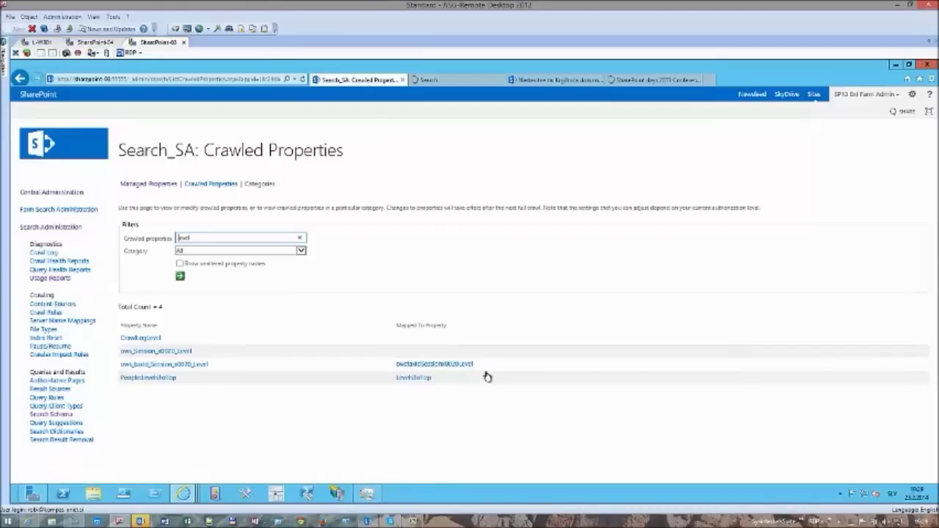
Copy the managed property mapped to the session level and search the conference site in Internet Explorer for owstaxIdSessionx0020Level:200.
left_click_drag(479, 367, 398, 369)
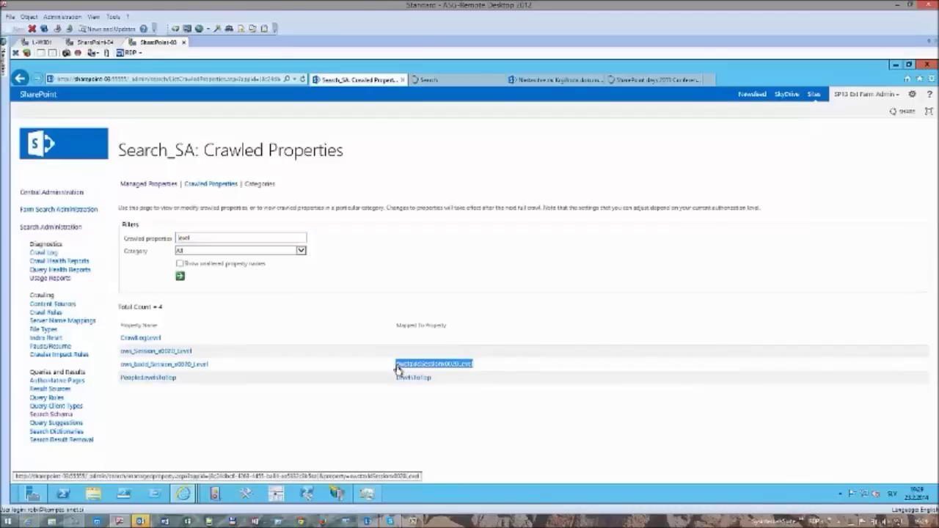
mouse_move(78, 521)
left_click(84, 497)
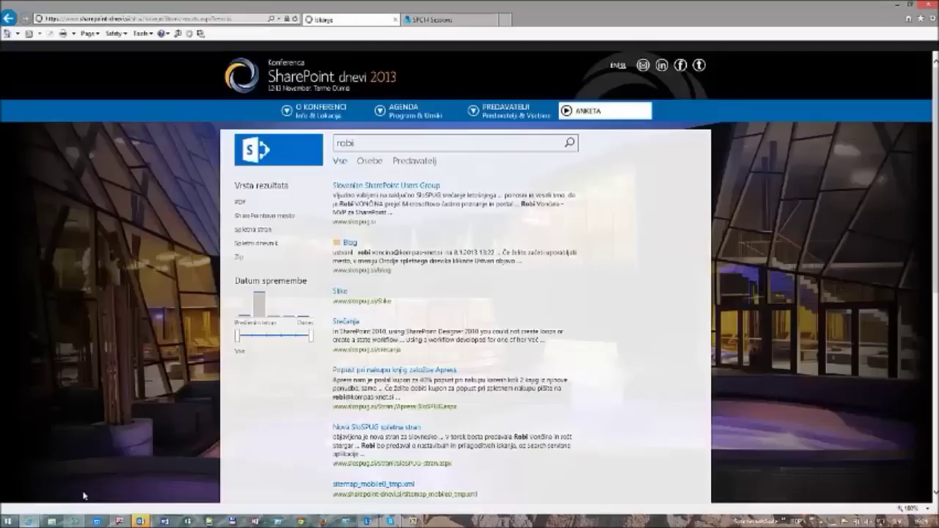
left_click_drag(355, 143, 308, 146)
type("owstaxIdSessionx0020Level")
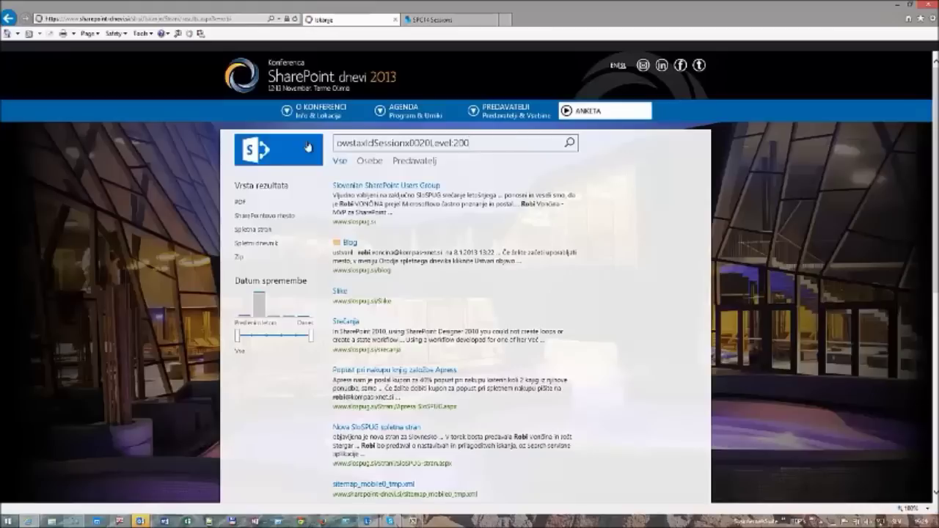
key("Return")
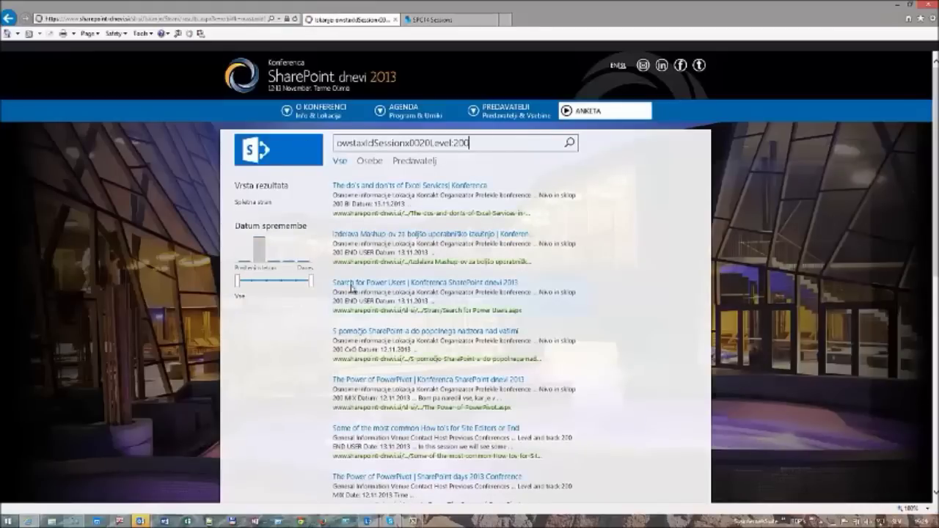
mouse_move(386, 199)
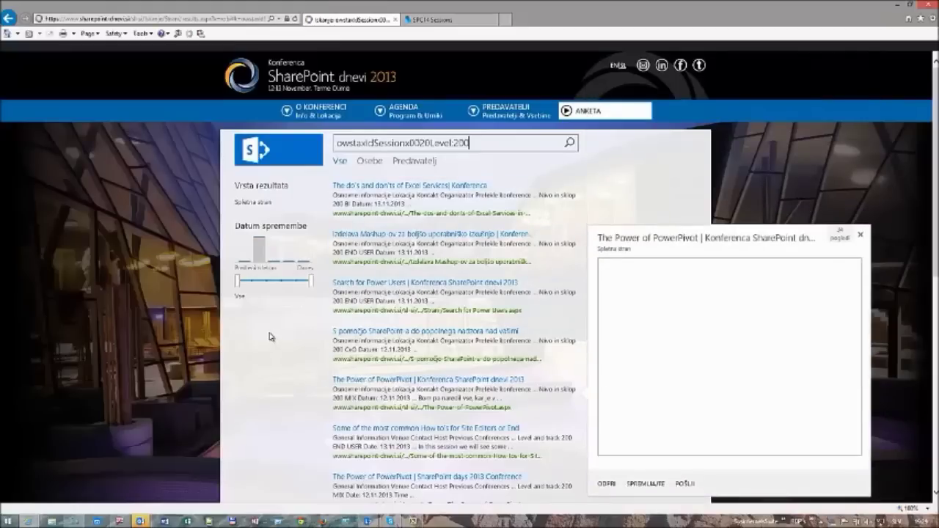
scroll(268, 348, "down", 3)
scroll(269, 347, "up", 3)
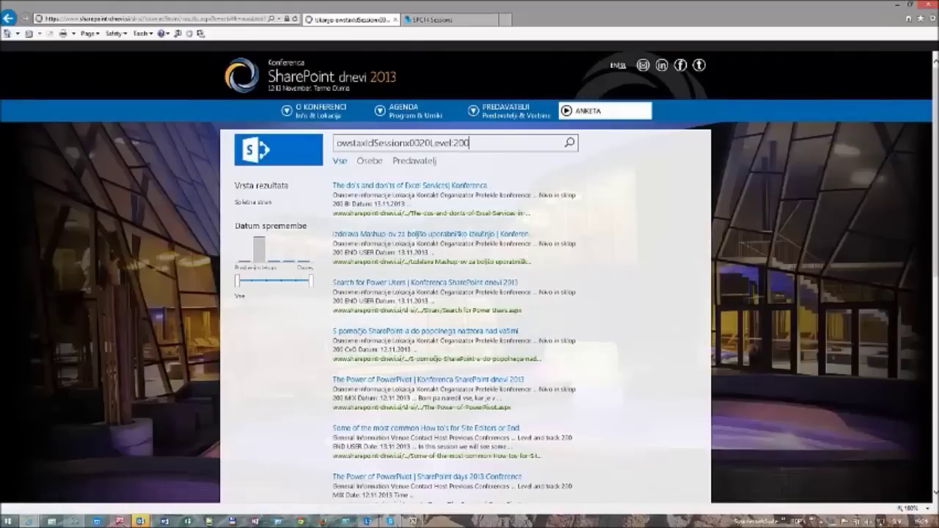
Return to the remote desktop session and filter the crawled properties by "predavatelj".
mouse_move(118, 521)
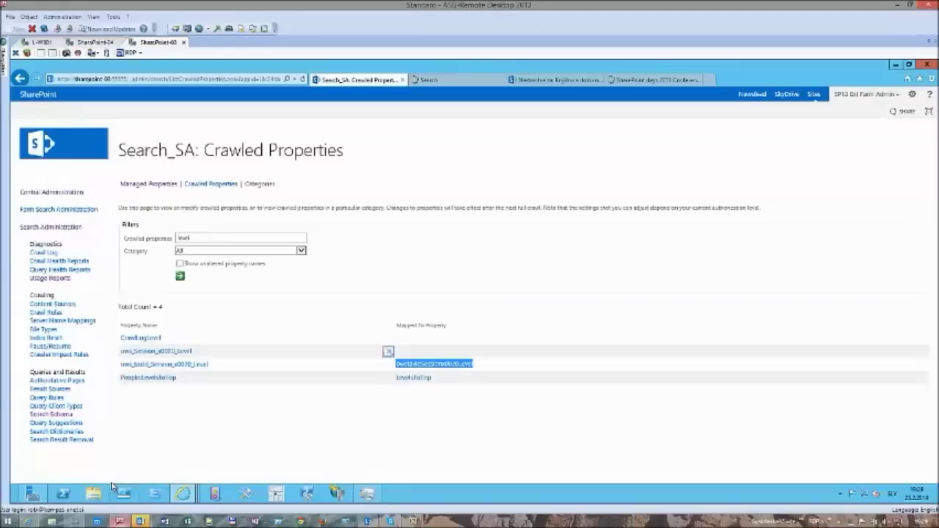
left_click(120, 466)
left_click_drag(173, 238, 258, 264)
type("o")
type("redavatelj")
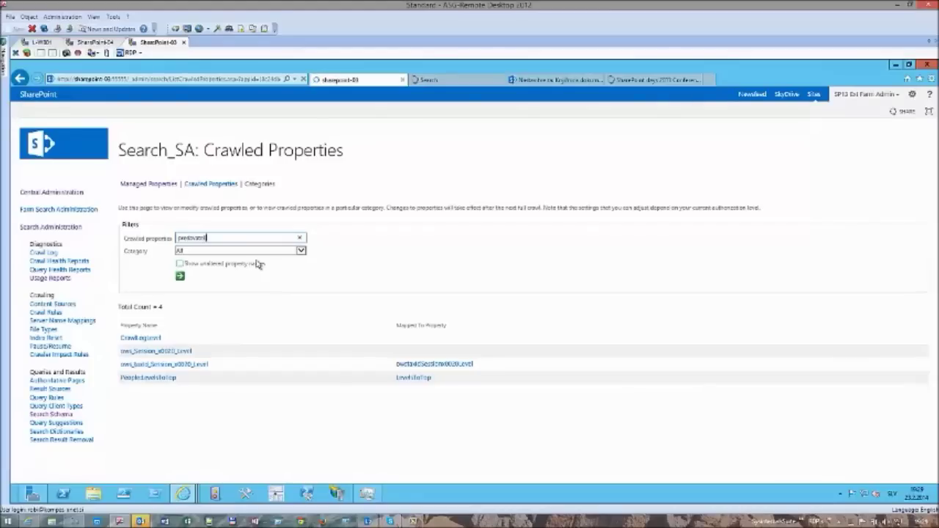
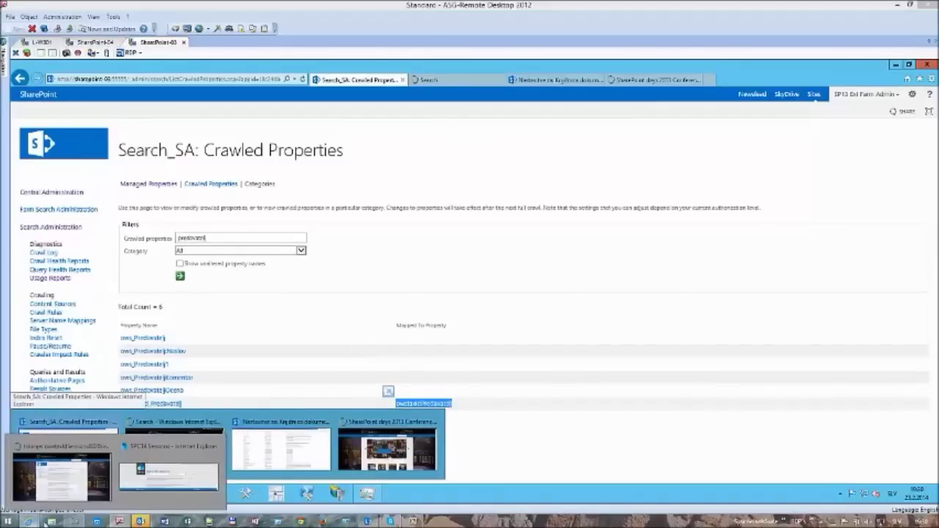
In the conference site search, add an owstaxIdPredavatelj condition with the speaker's first name to the query and preview the results.
left_click(169, 458)
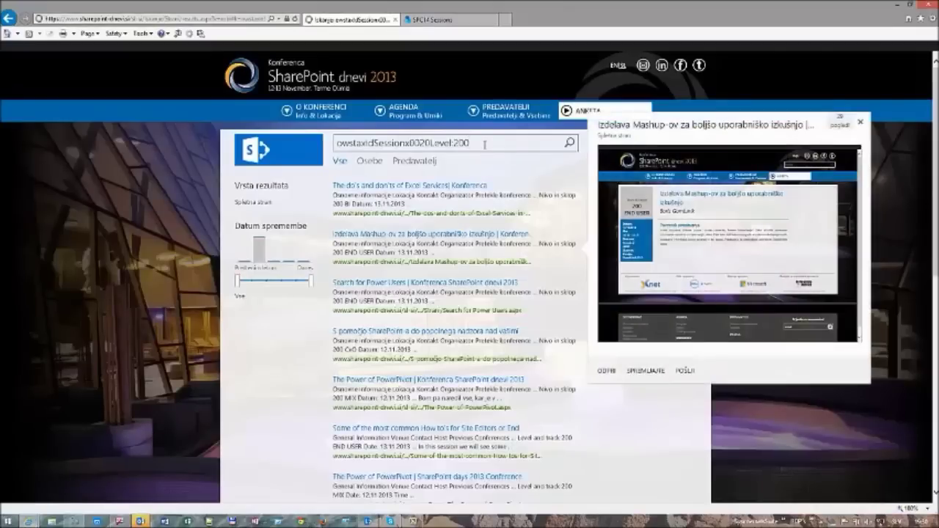
type("owstaxidPredavatelj")
type(":Rob")
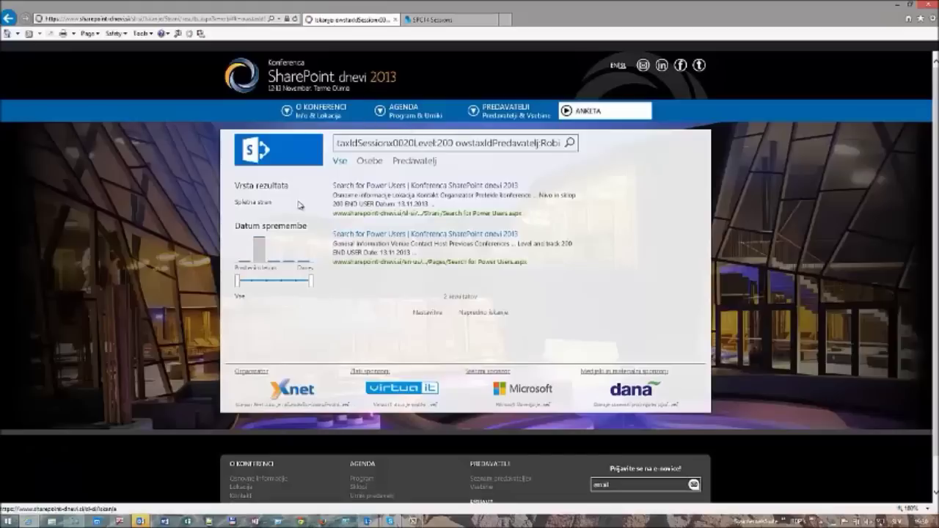
mouse_move(513, 165)
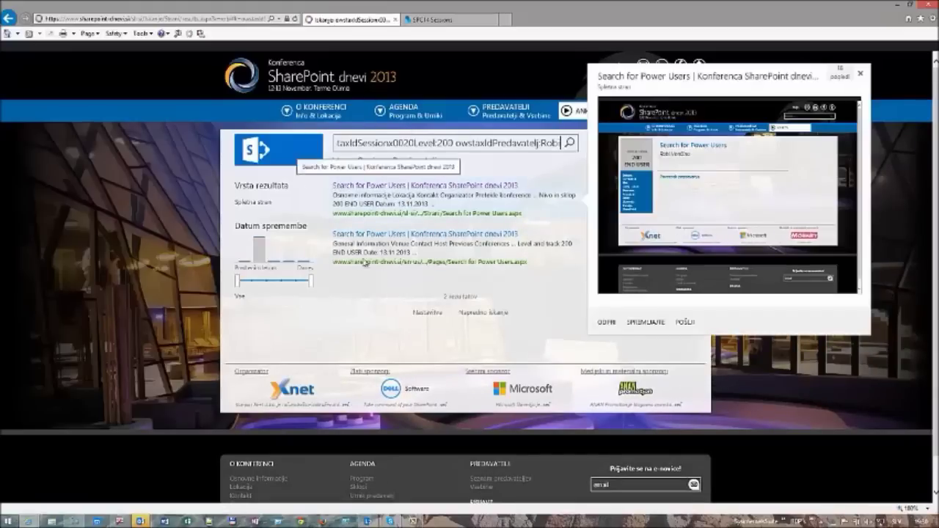
mouse_move(369, 261)
mouse_move(359, 197)
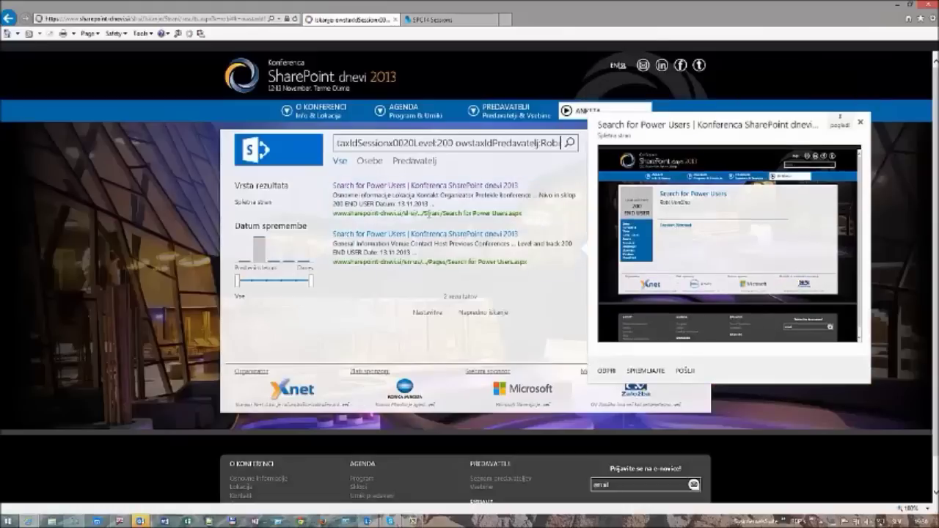
mouse_move(413, 264)
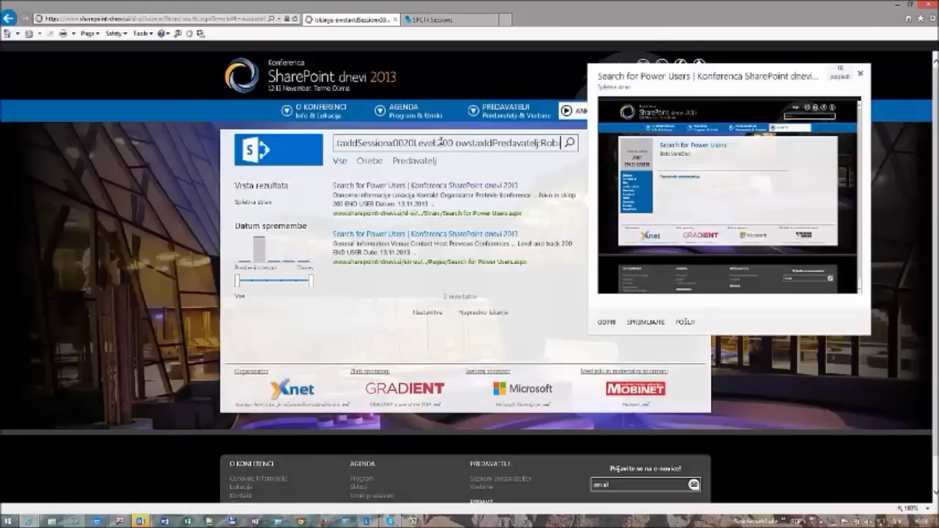
Change the session level in the query to 300, rerun the search and preview a result.
key("BackSpace")
type("3")
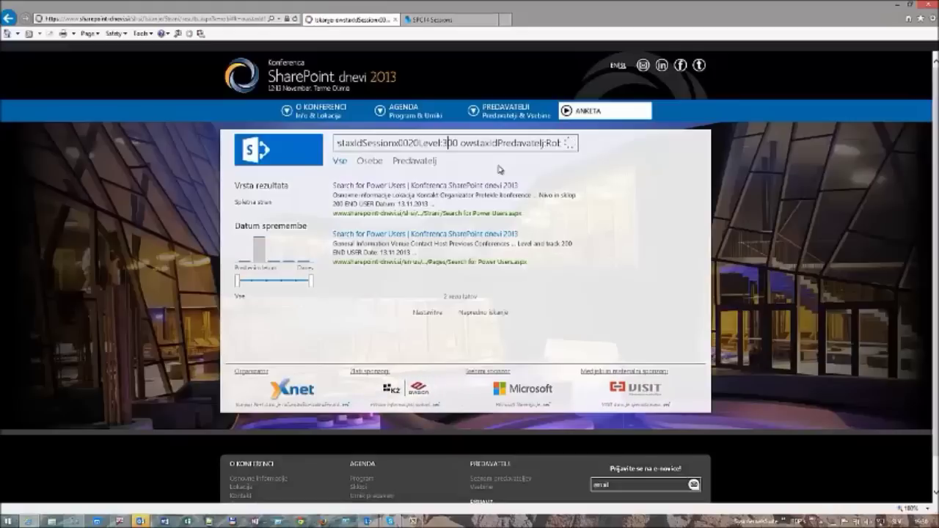
key("Return")
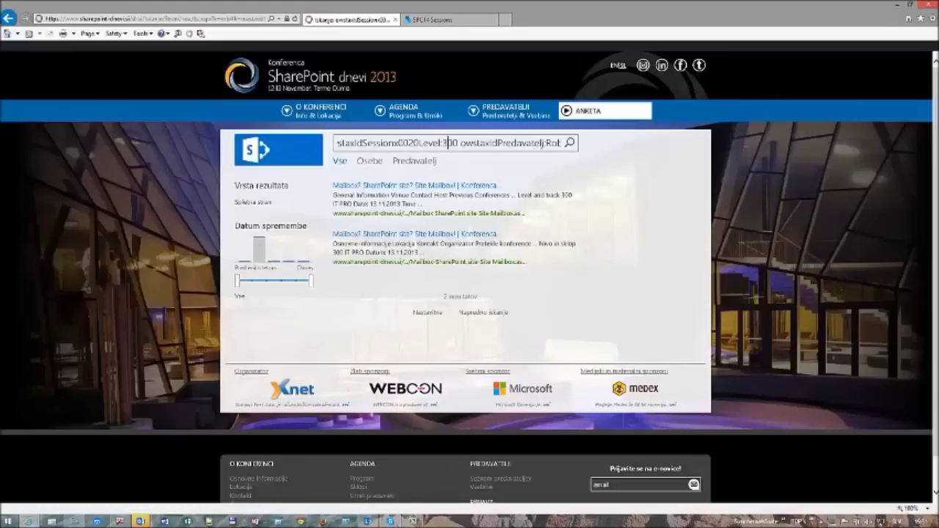
mouse_move(534, 182)
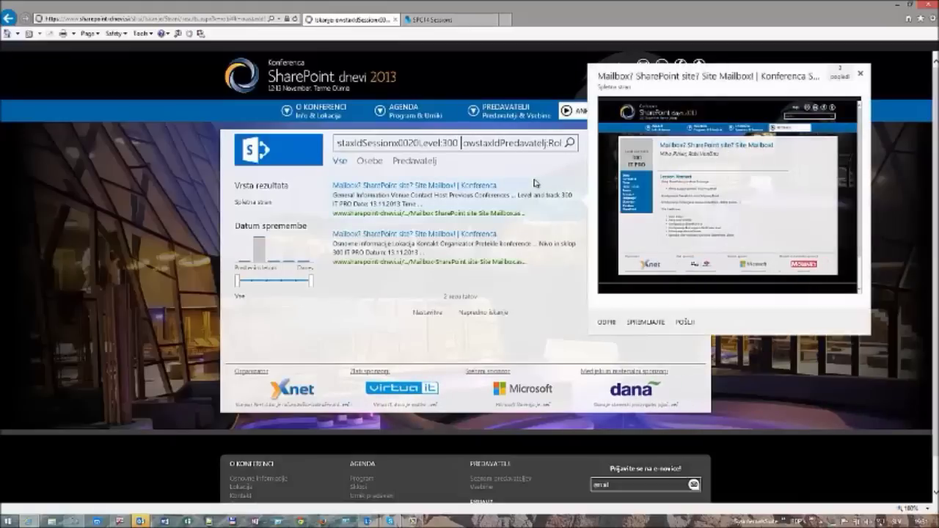
Try an explicit AND operator between the level and speaker conditions and remove it again.
type("AND")
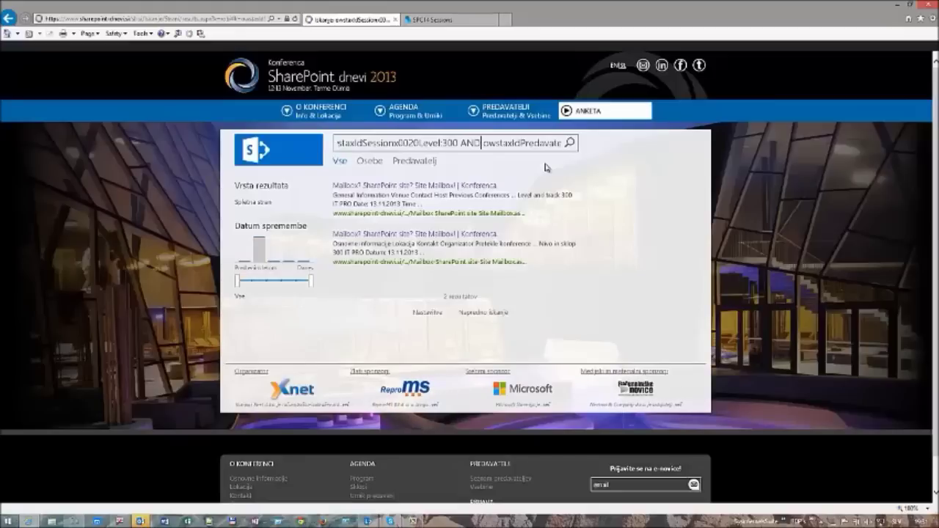
key("BackSpace")
key("BackSpace")
key("BackSpace")
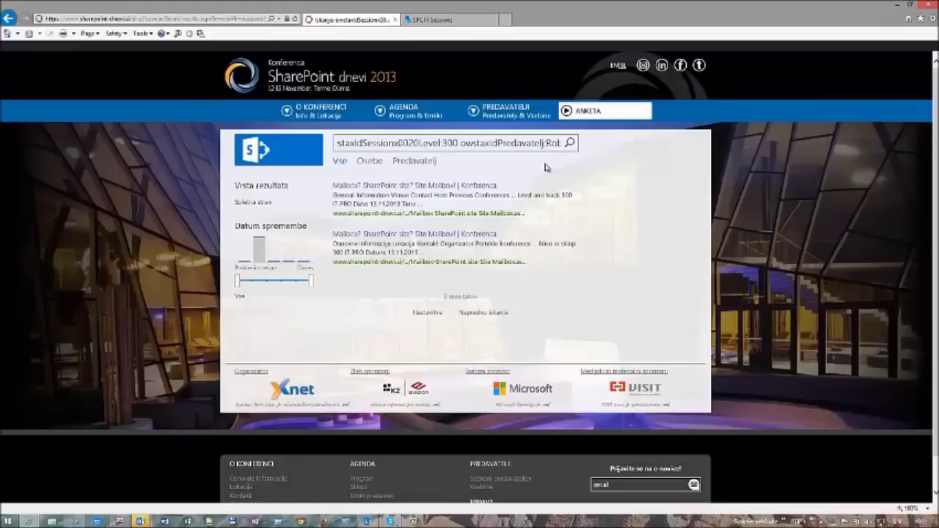
Join the level and speaker conditions with the OR operator, run the search and review the results.
type("O")
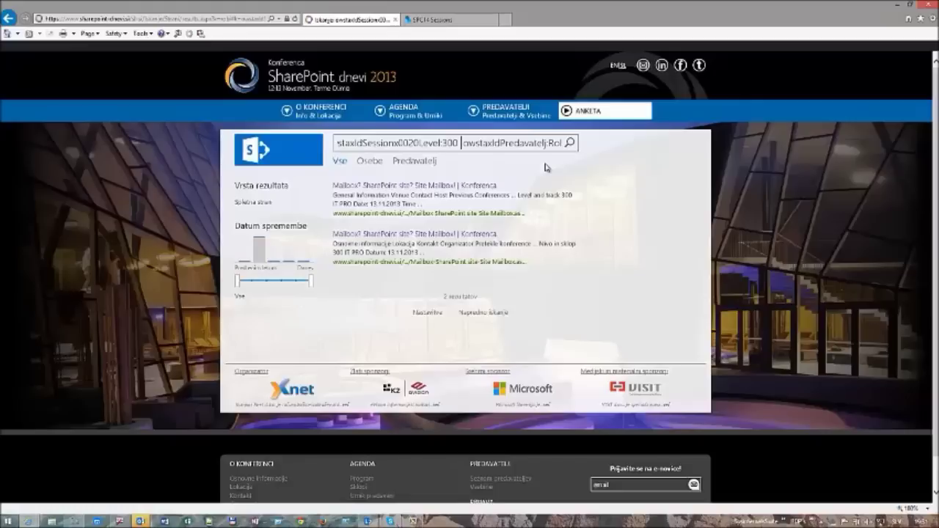
type("R")
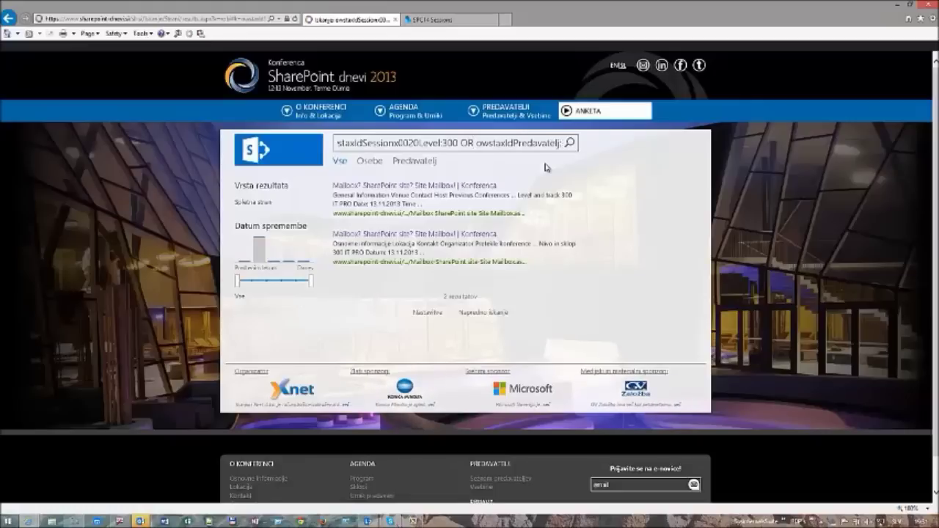
key("Return")
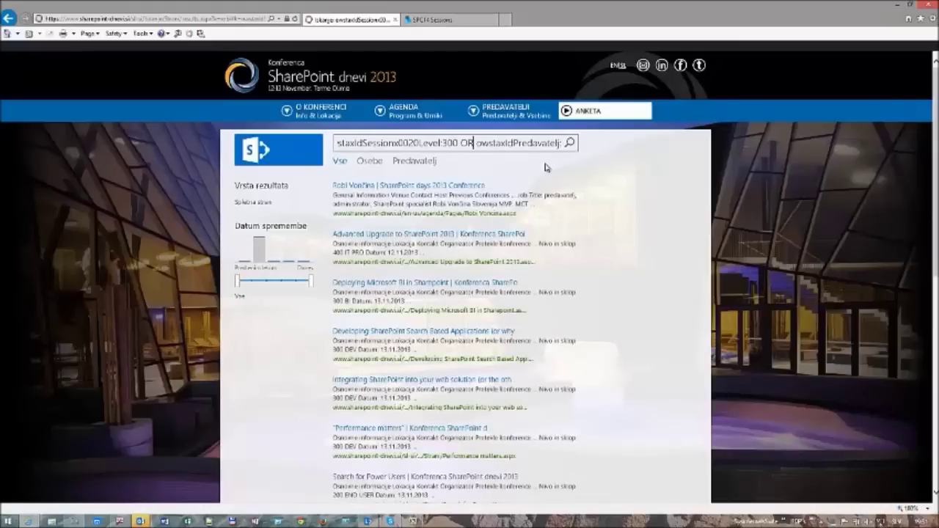
mouse_move(410, 187)
scroll(513, 180, "down", 3)
scroll(504, 188, "up", 3)
mouse_move(503, 189)
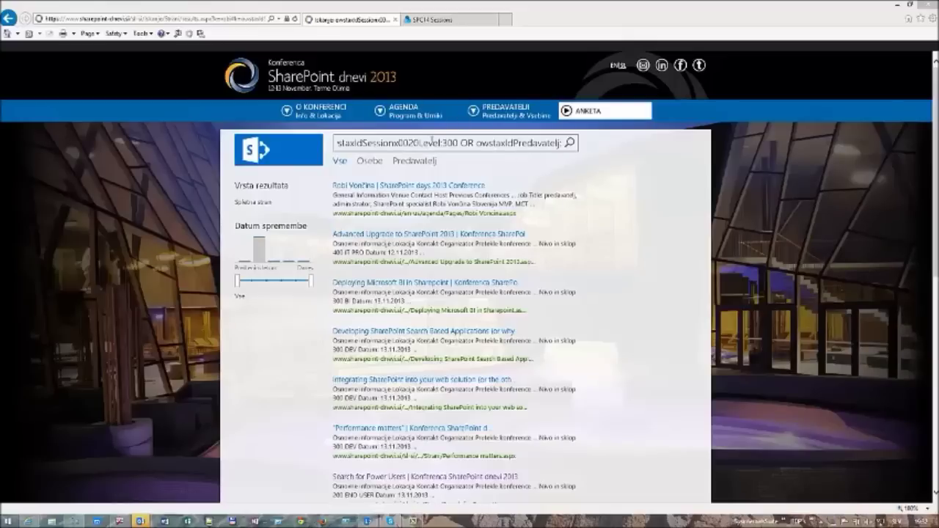
Replace the conference site query with contentclass:sts_web and run the search.
left_click(433, 141)
key("ctrl+a")
key("BackSpace")
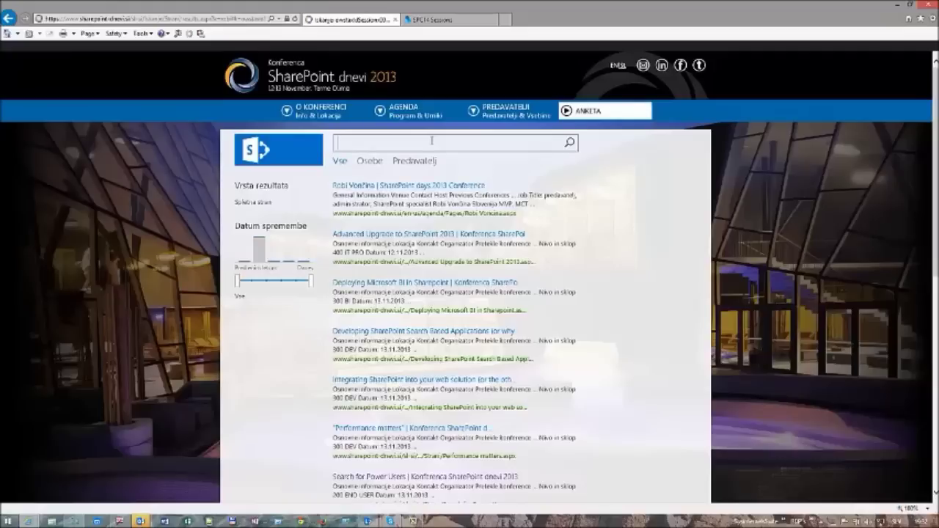
type("contentclass")
type(":sts_web")
key("Return")
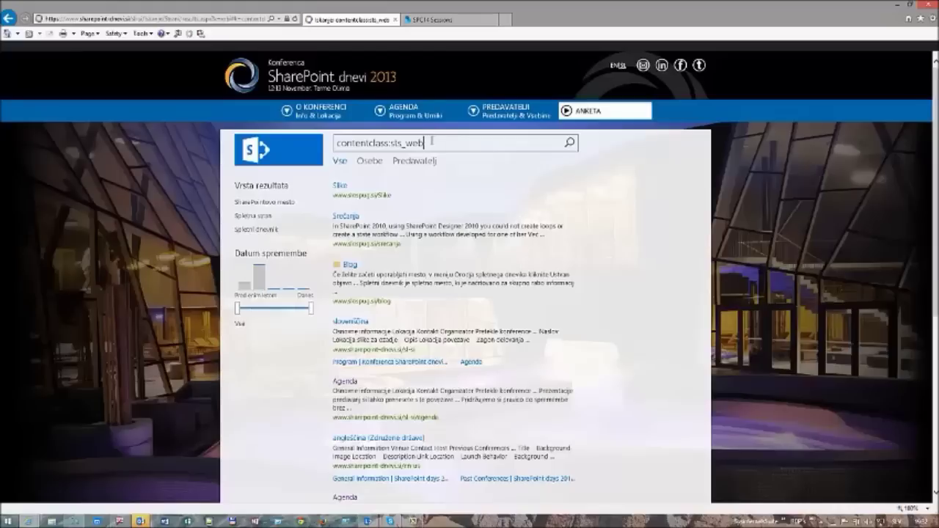
Change the contentclass value in the query to sts_site and rerun the search.
key("shift+Left")
key("shift+Left")
key("shift+Left")
key("BackSpace")
type("site")
key("Return")
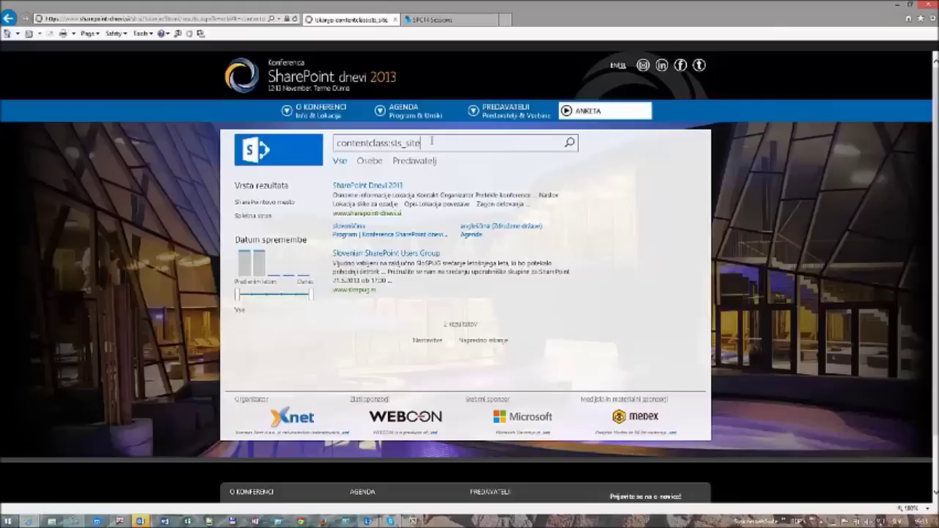
Set the contentclass value back to sts_web, add the condition urldepth=1 and run the search.
key("BackSpace")
key("BackSpace")
key("BackSpace")
key("BackSpace")
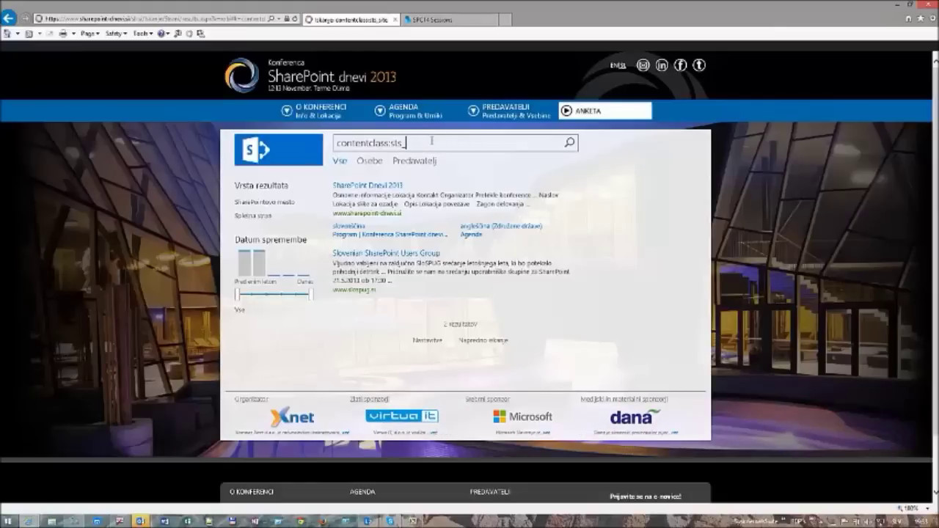
type("web")
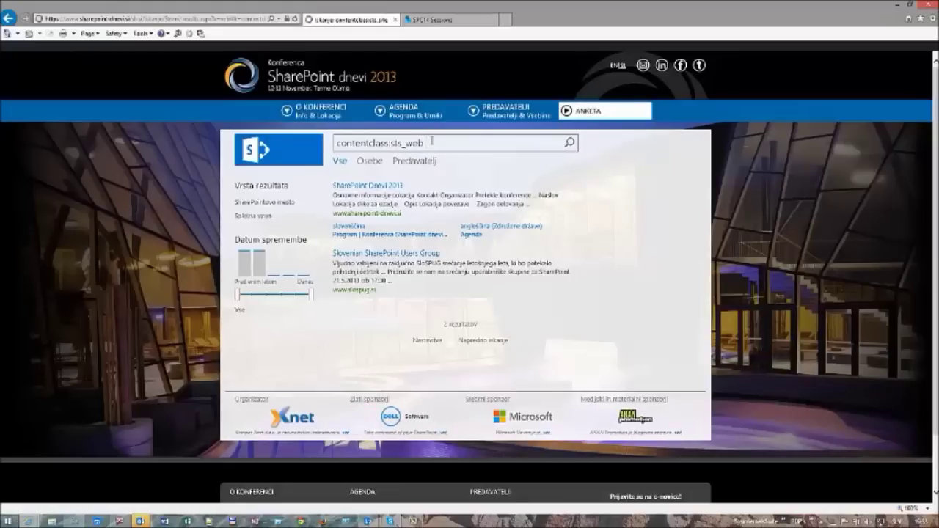
type("uikde")
type("pth")
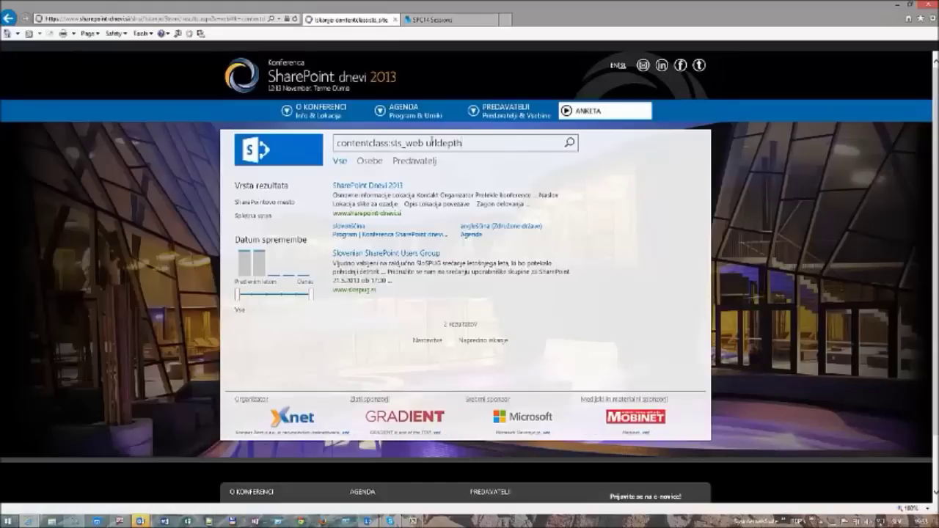
type("=1")
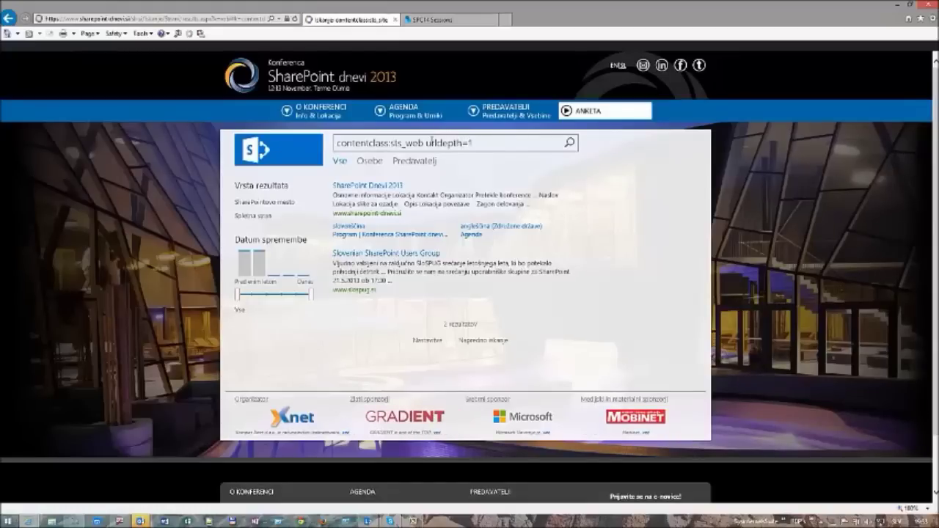
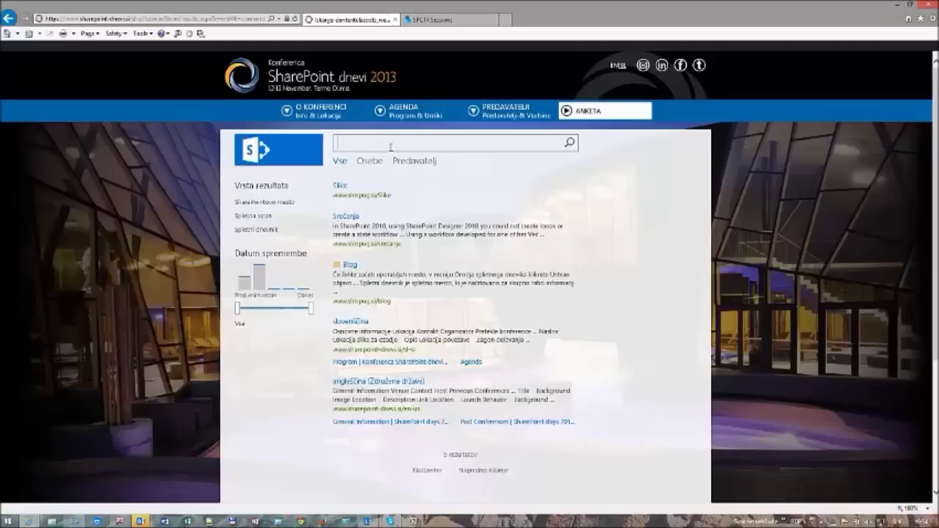
Search with the EditorOWSUSER property set to the editor's first name and preview the results.
type("EditorOWSUSER:urska")
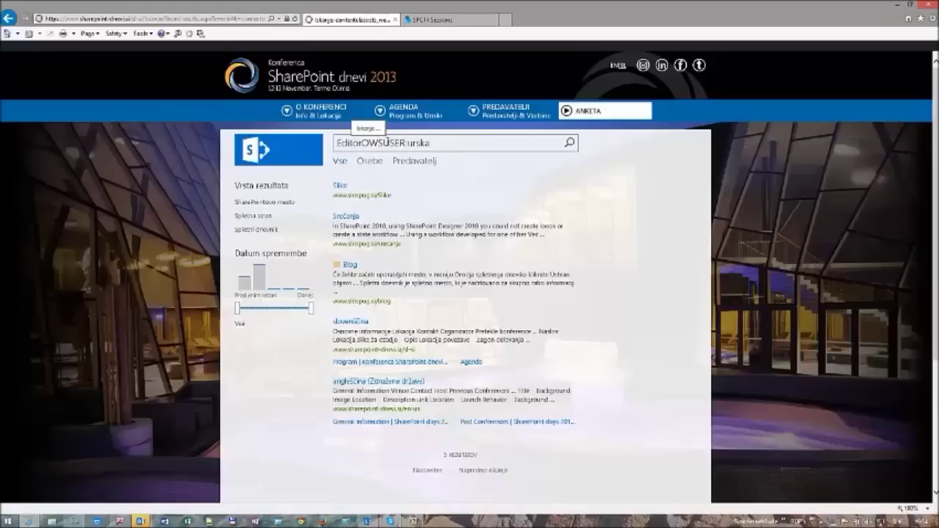
left_click_drag(384, 143, 401, 144)
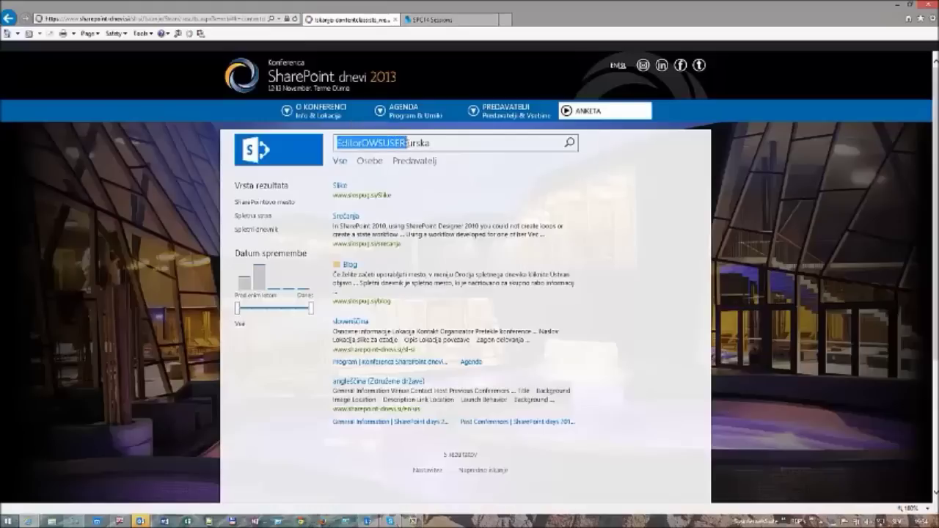
left_click(455, 141)
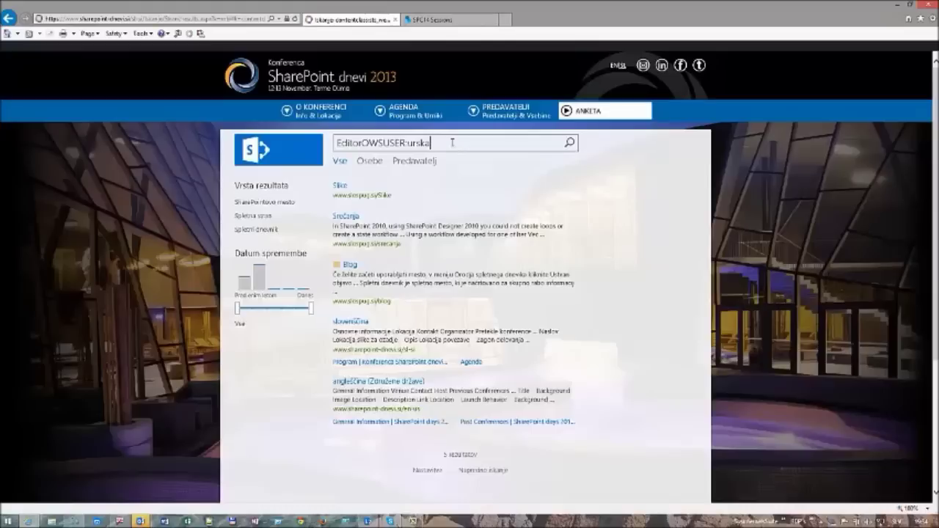
key("Return")
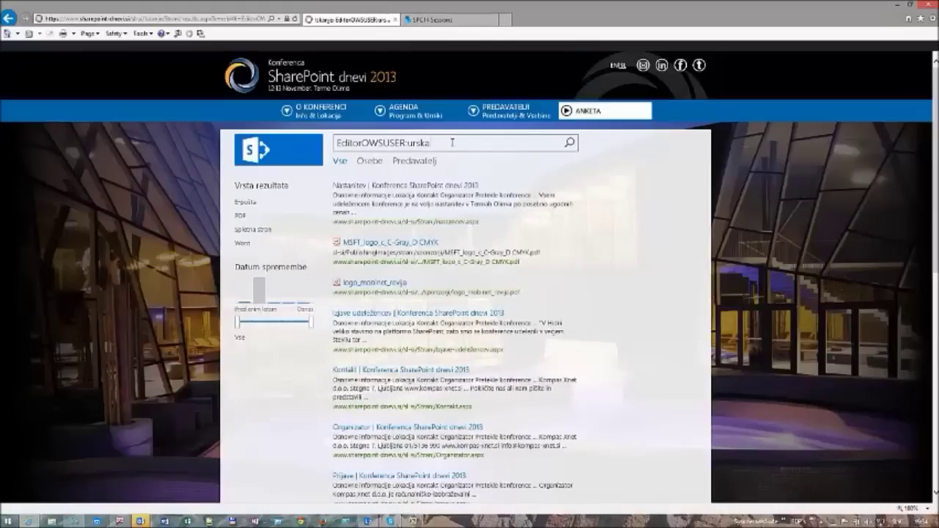
mouse_move(478, 260)
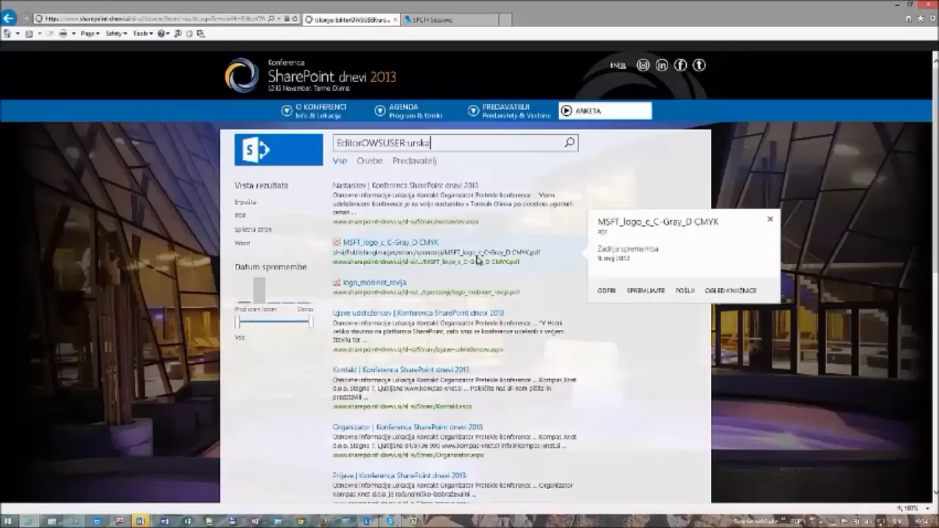
mouse_move(470, 224)
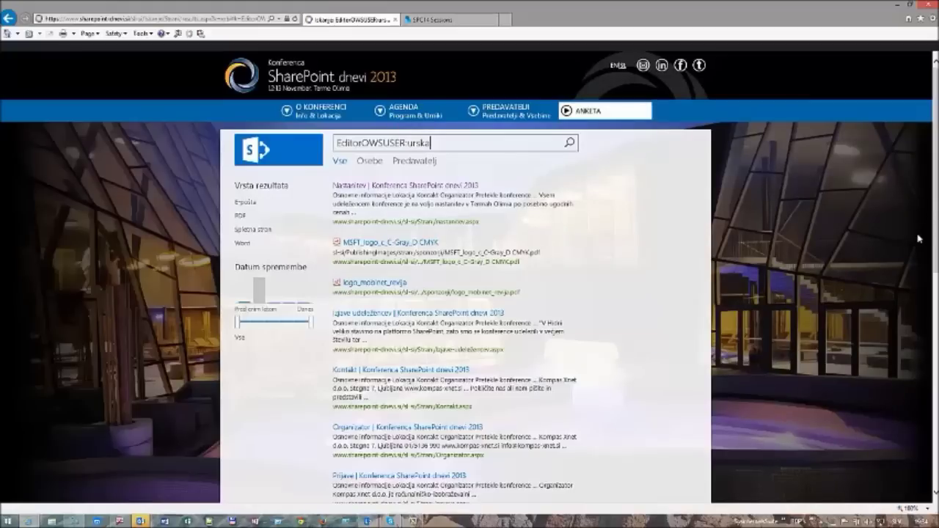
mouse_move(523, 193)
Open the browser's developer tools and load the item_default.js display template in the Debugger.
key("F12")
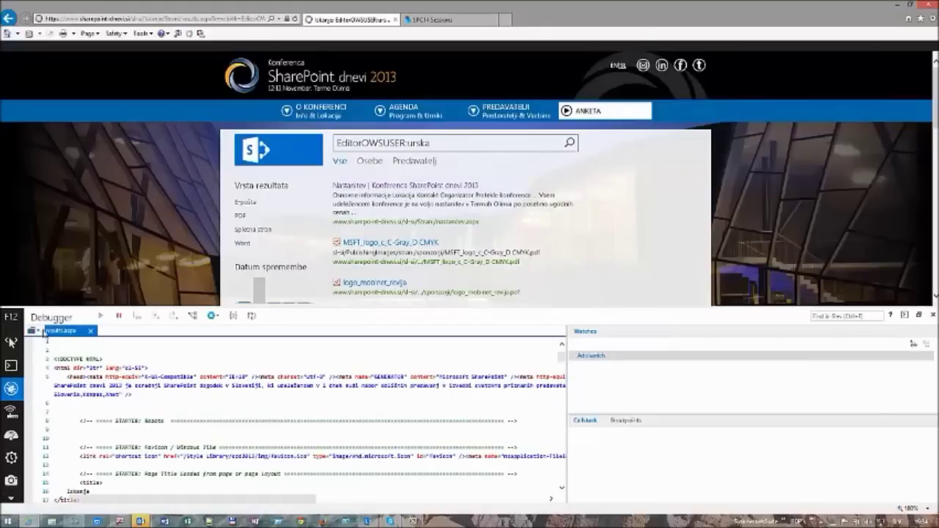
left_click(33, 330)
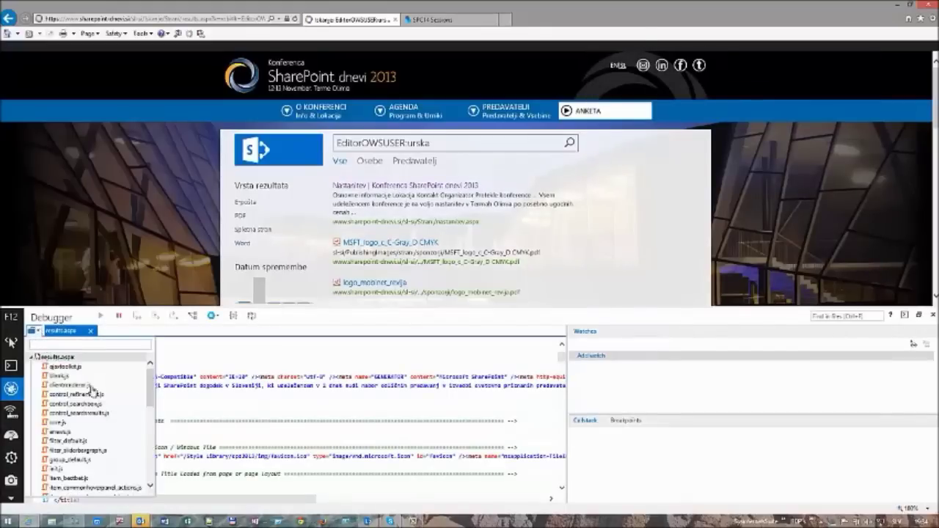
left_click_drag(154, 395, 157, 437)
scroll(157, 437, "up", 1)
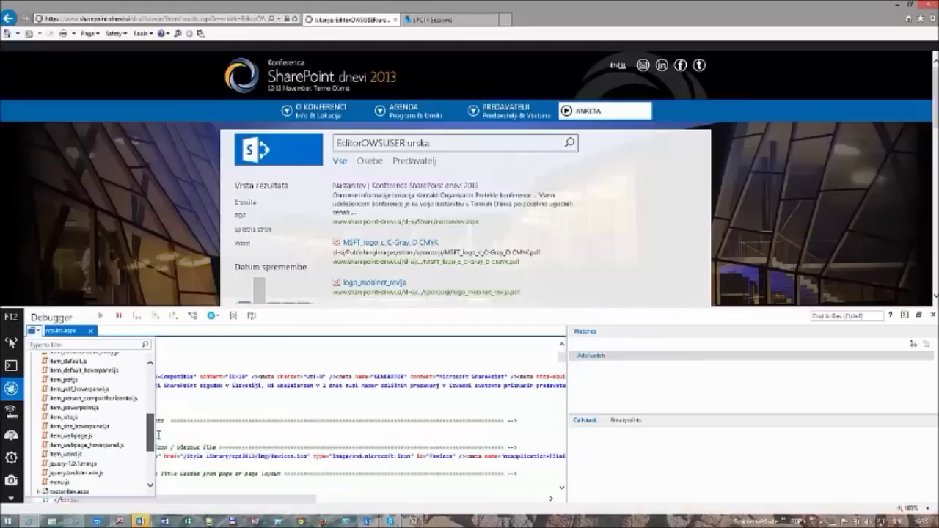
scroll(157, 437, "up", 2)
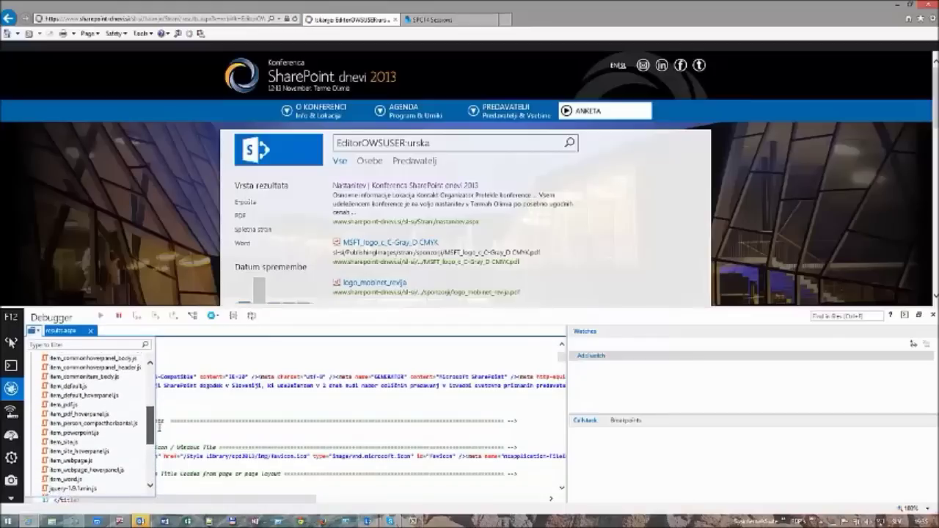
scroll(158, 424, "up", 1)
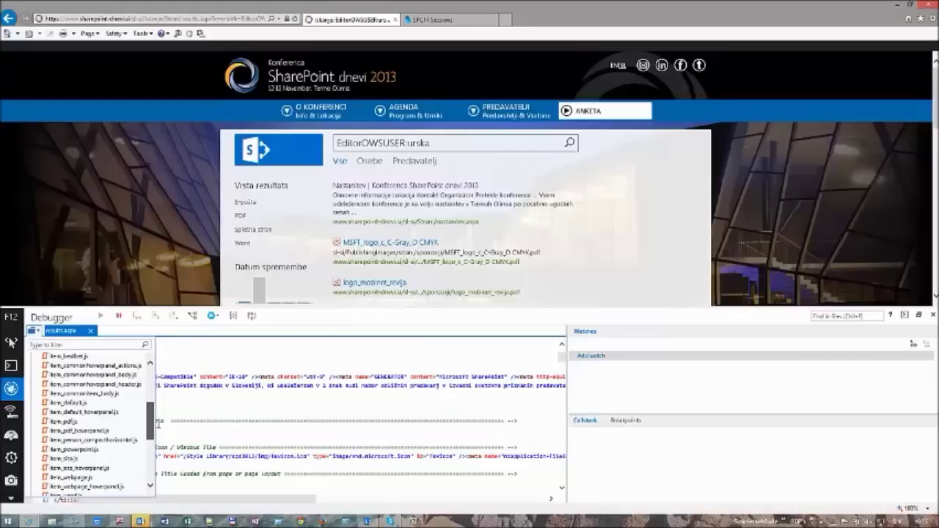
left_click(70, 403)
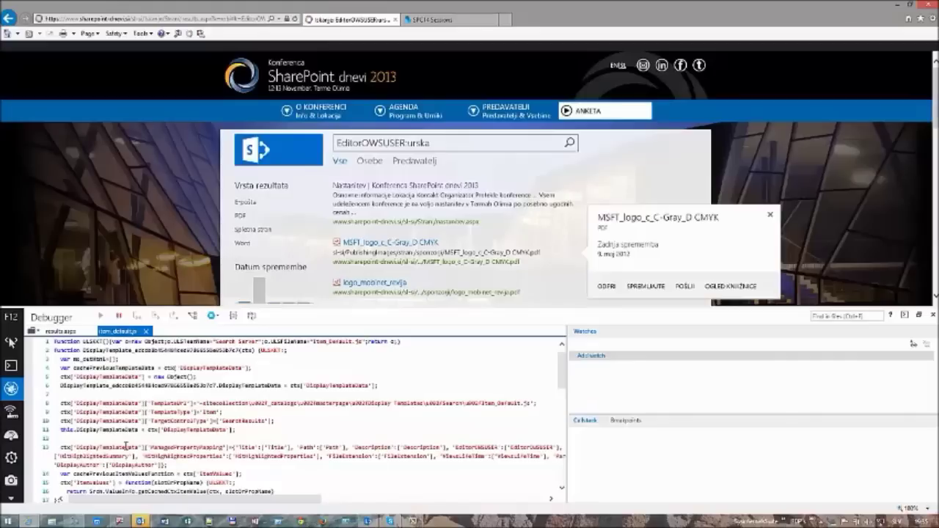
Look through the template's ManagedPropertyMapping line and copy the FileExtension property name.
left_click_drag(236, 502, 255, 505)
double_click(230, 447)
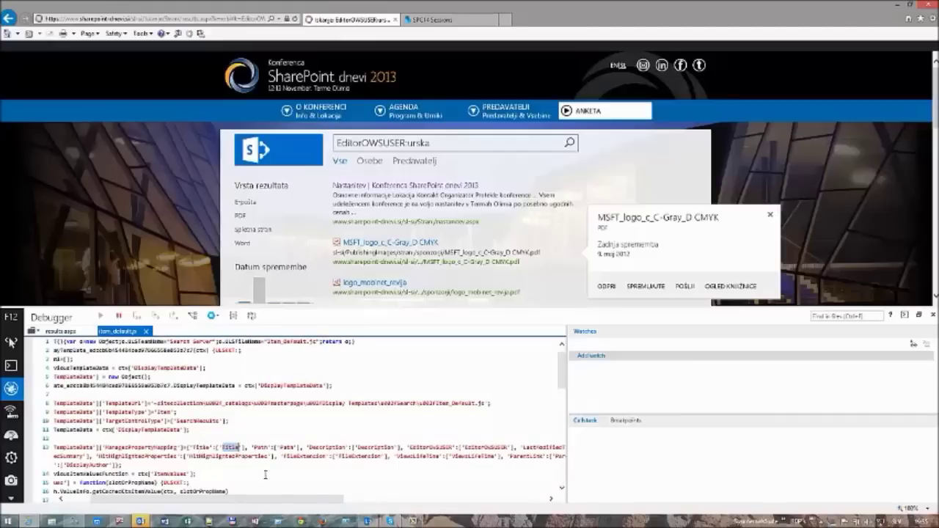
left_click_drag(281, 507, 337, 502)
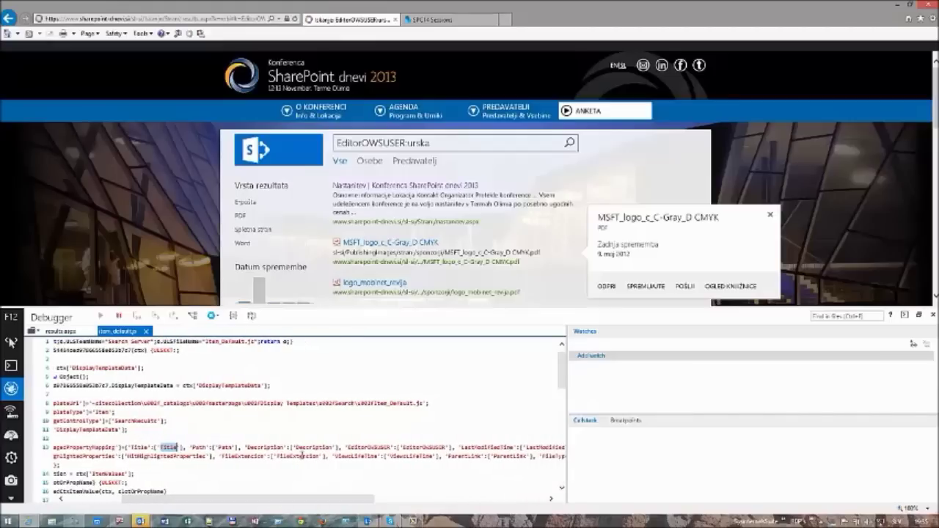
double_click(293, 457)
key("ctrl+c")
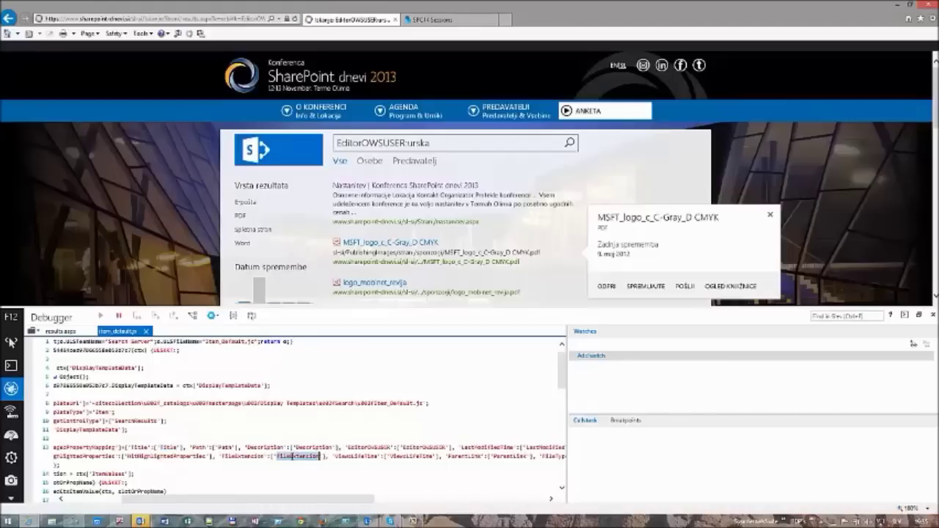
Replace the site query with the copied property as FileExtension:pdf, run the search and review the results.
left_click(443, 144)
key("ctrl+a")
key("ctrl+v")
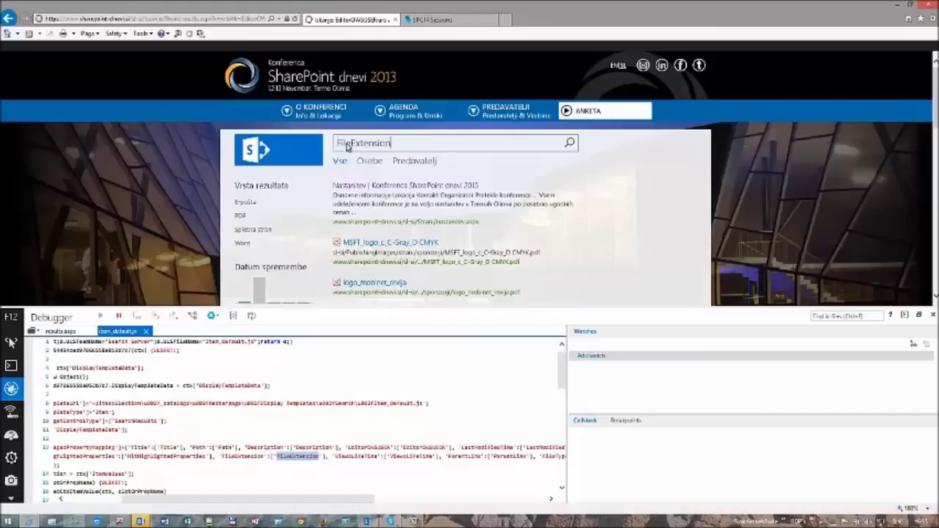
type(":pdf")
key("Return")
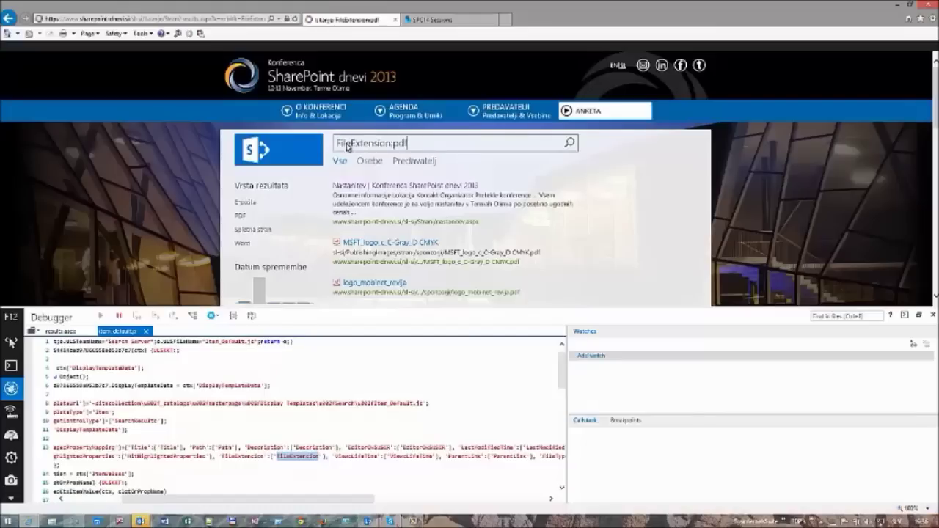
mouse_move(553, 220)
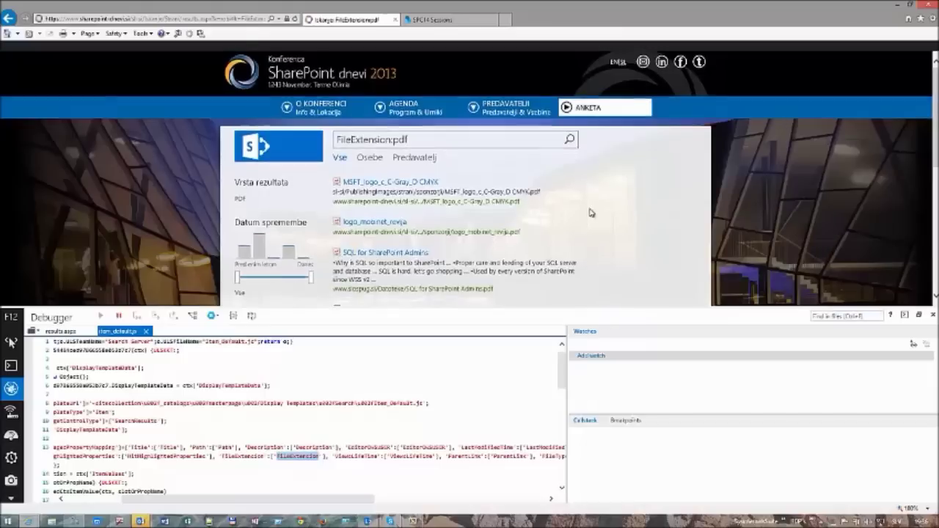
scroll(593, 212, "down", 3)
scroll(592, 213, "up", 3)
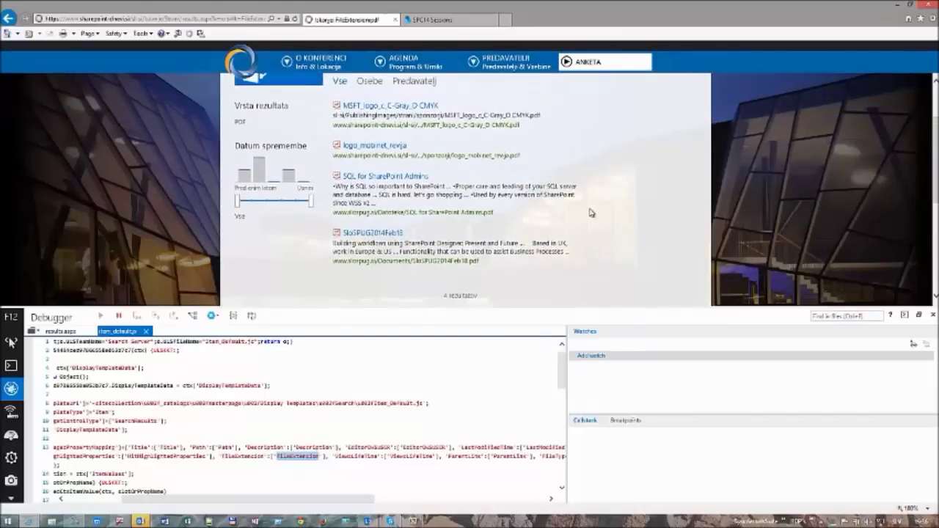
scroll(591, 213, "up", 1)
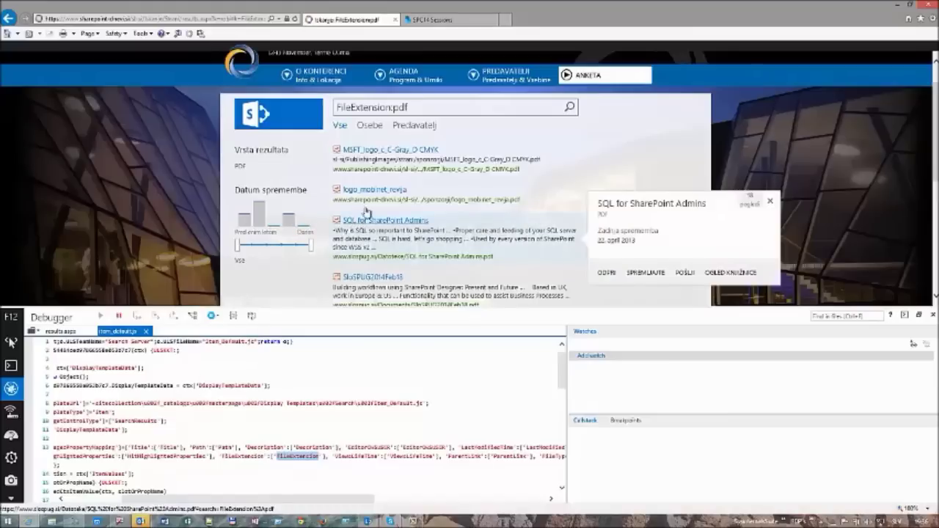
mouse_move(391, 151)
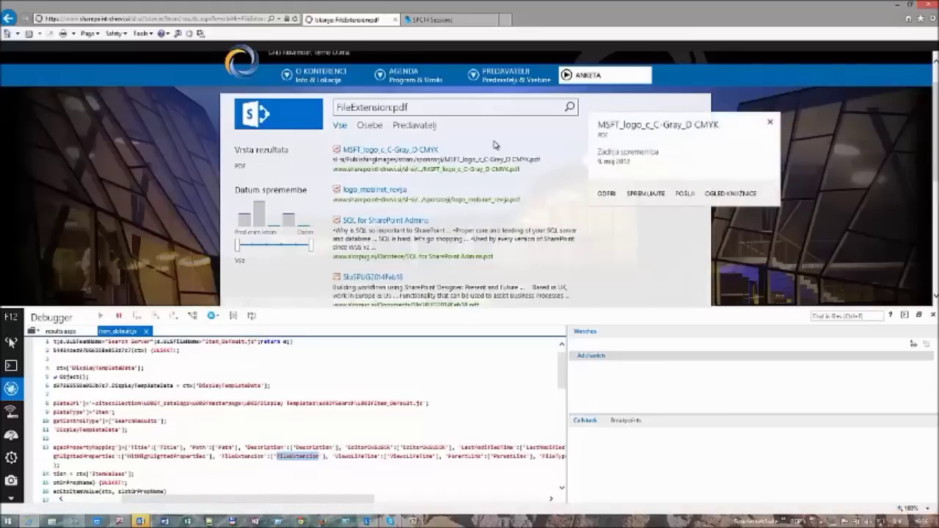